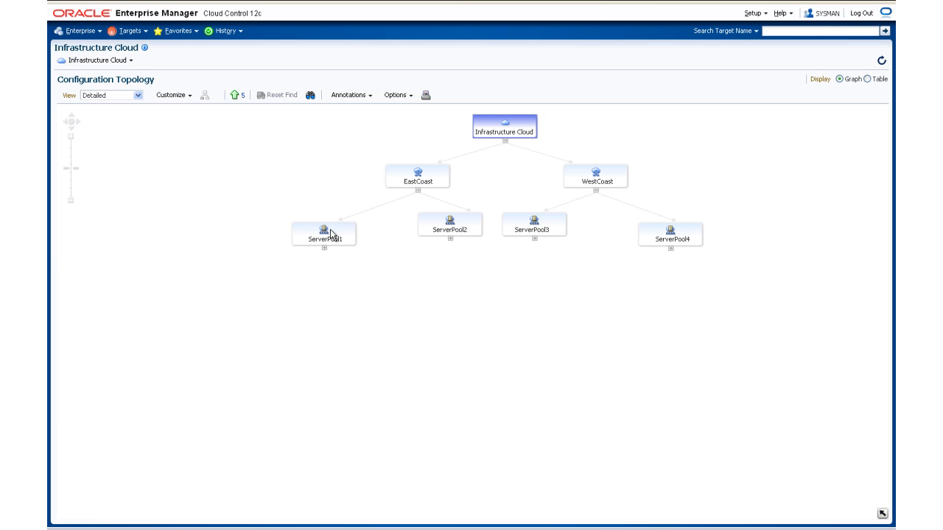
Step: Expand ServerPool1 in the configuration topology and go to the cloud setup for Infrastructure
left_click(331, 230)
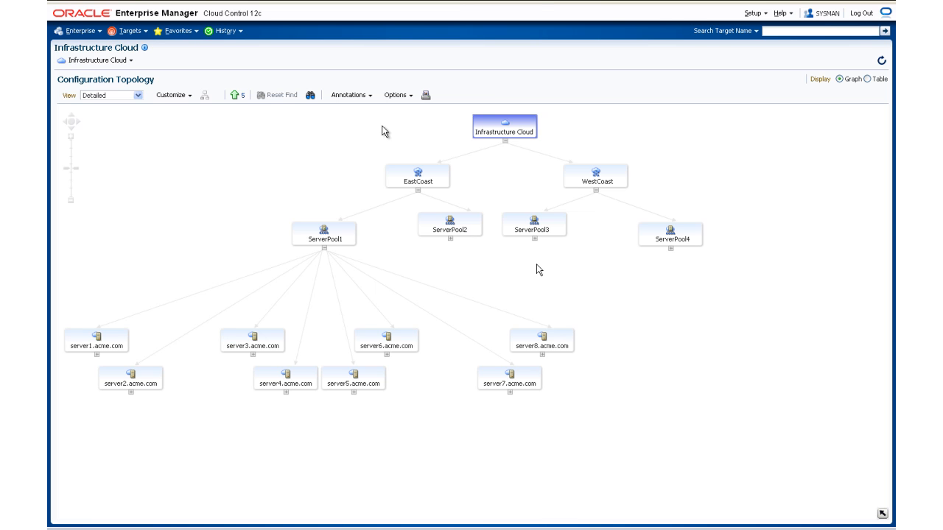
left_click(746, 14)
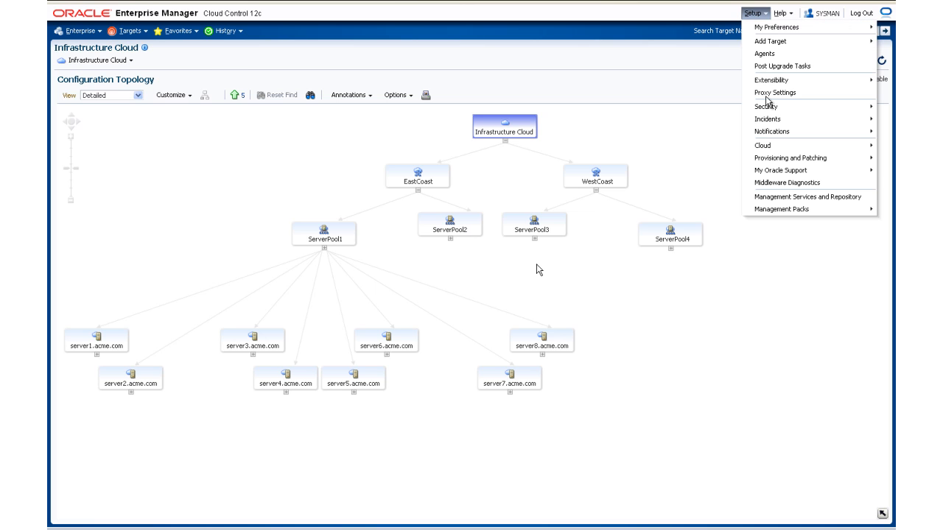
mouse_move(773, 149)
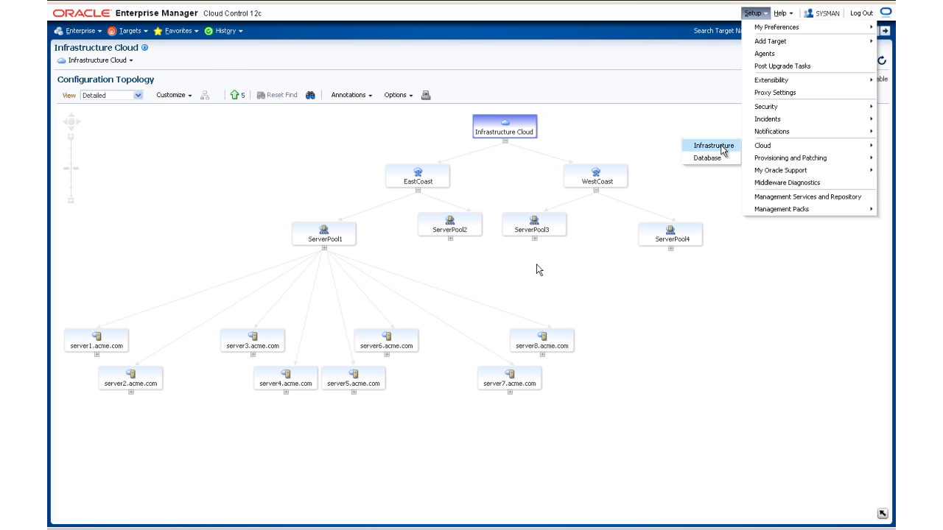
left_click(715, 146)
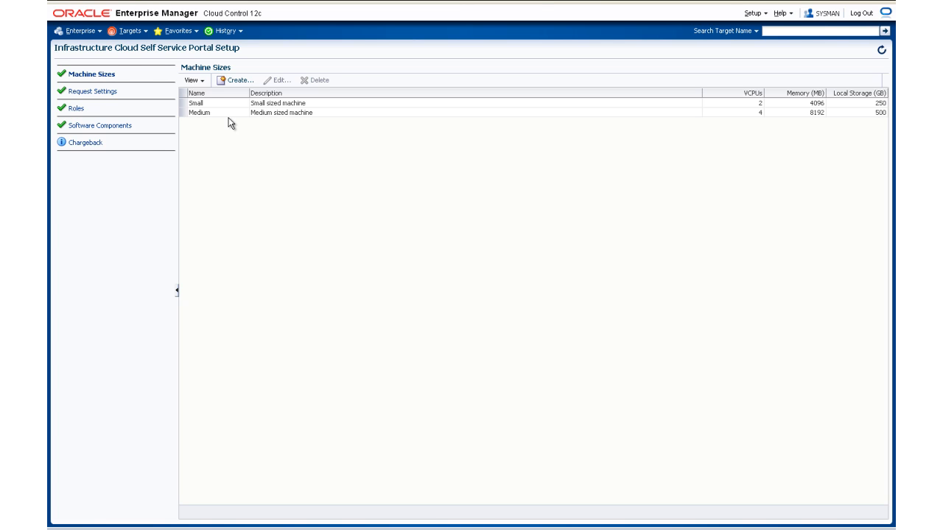
Step: Create a machine size named Large with description Large, 8 VCPUs, 16384 MB of memory and 1000 GB of local storage
left_click(231, 81)
left_click(482, 219)
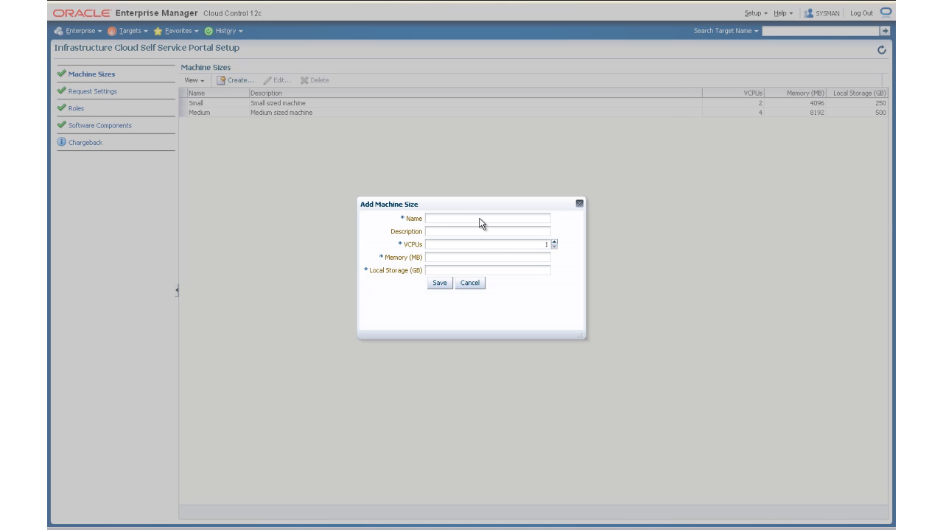
type("Large")
left_click(478, 233)
type("Large")
left_click(476, 246)
type("8")
left_click(472, 259)
type("16384")
left_click(469, 270)
type("1000")
left_click(441, 286)
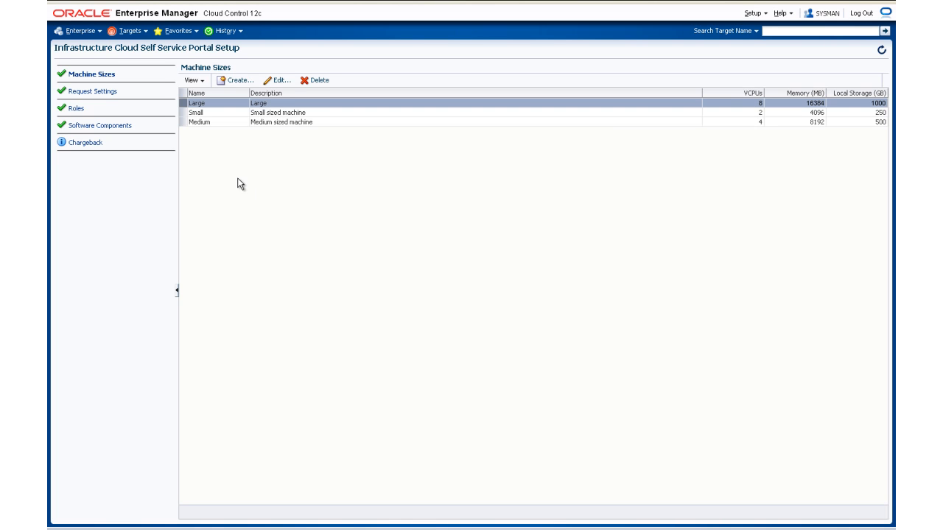
Step: Check the request settings and start a role quota assignment for the QA_ENGINEER role
left_click(109, 91)
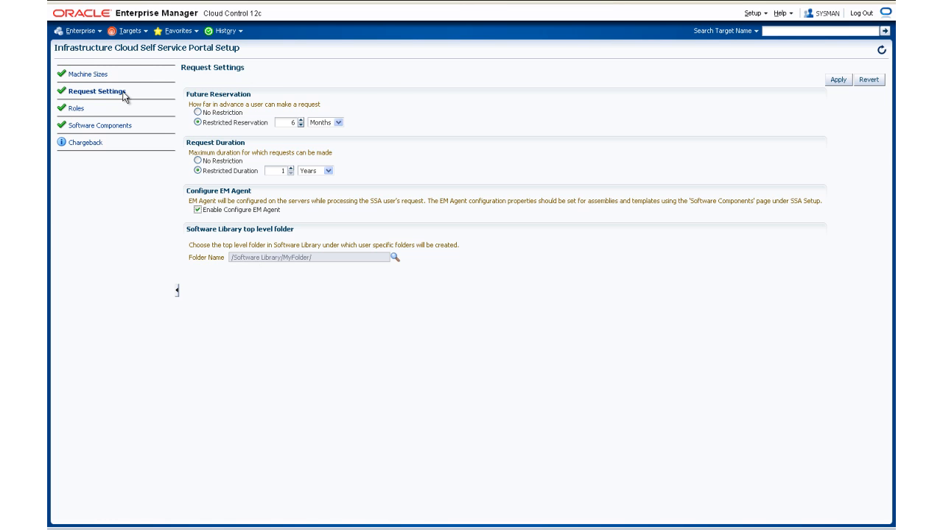
left_click(73, 110)
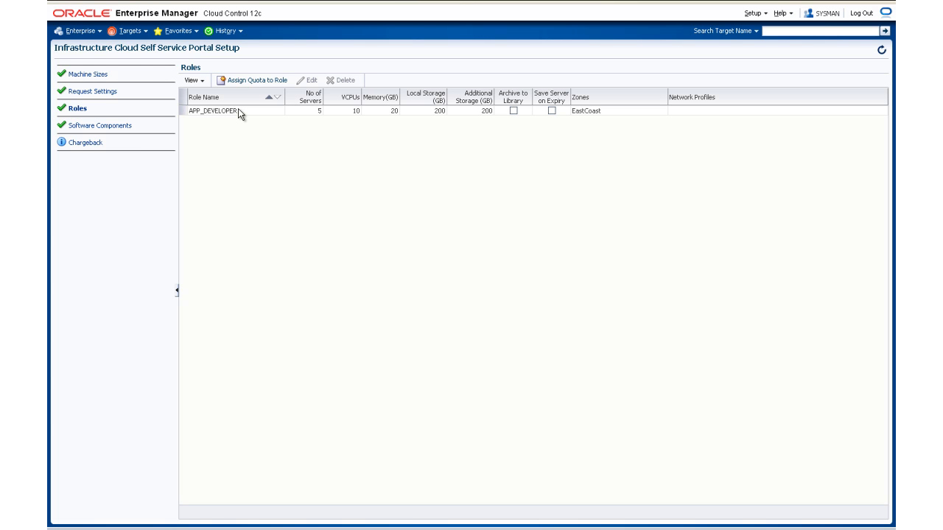
left_click(254, 79)
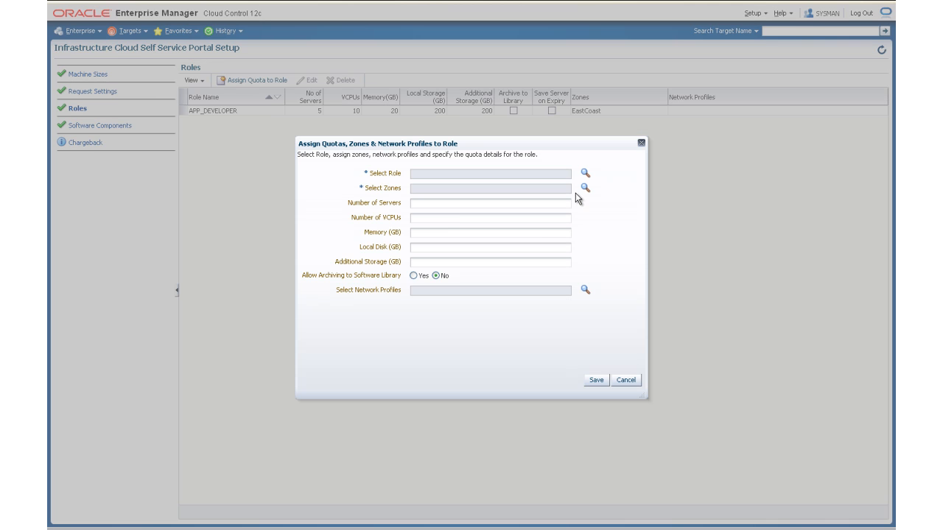
left_click(585, 176)
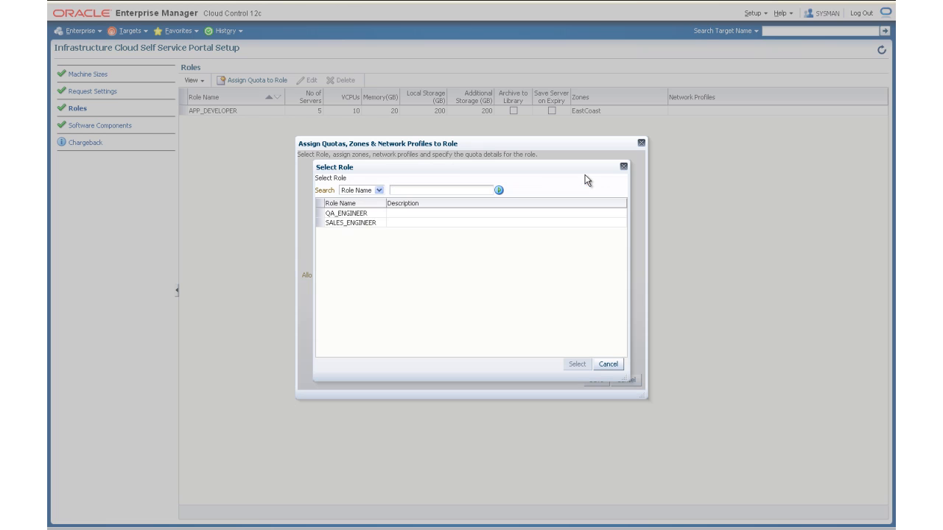
left_click(377, 214)
left_click(577, 364)
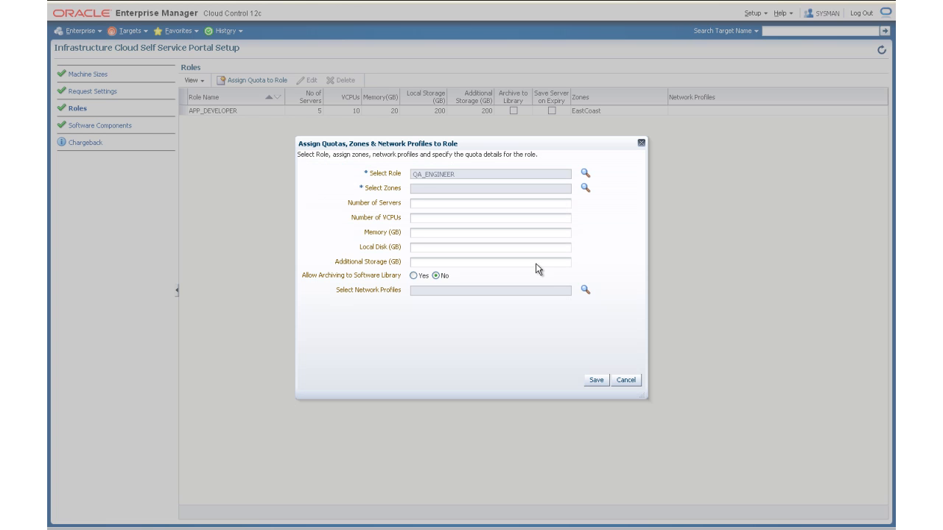
Step: Assign the EastCoast zone with a quota of 10 servers, 20 VCPUs, 50 GB memory and 3000 GB local disk, and save it
left_click(585, 189)
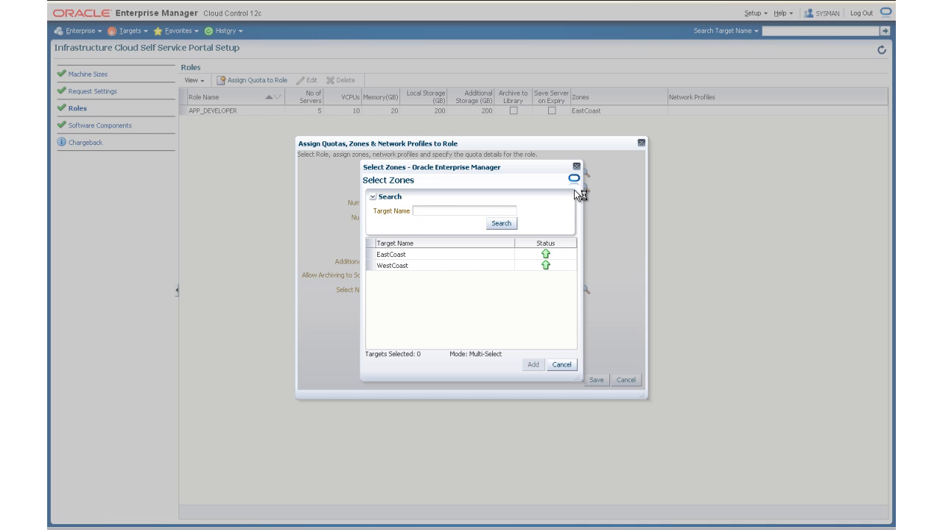
left_click(427, 255)
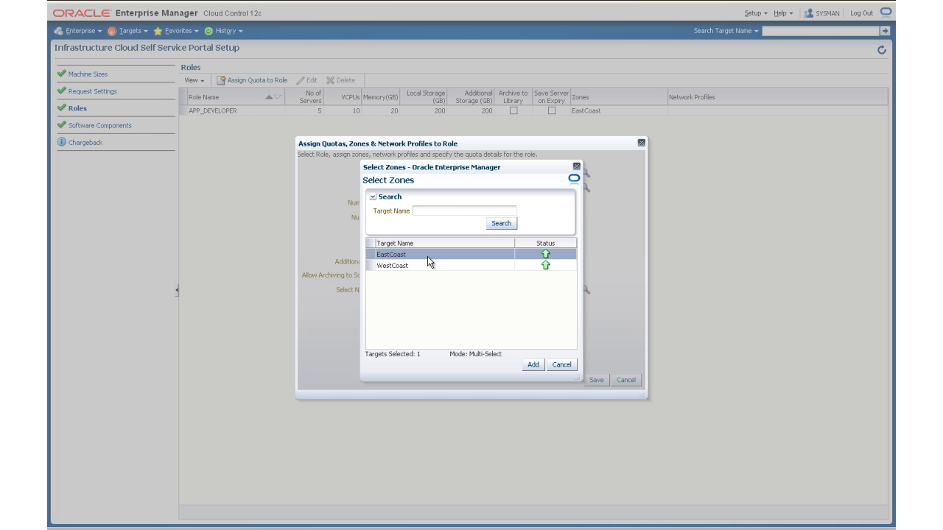
left_click(529, 367)
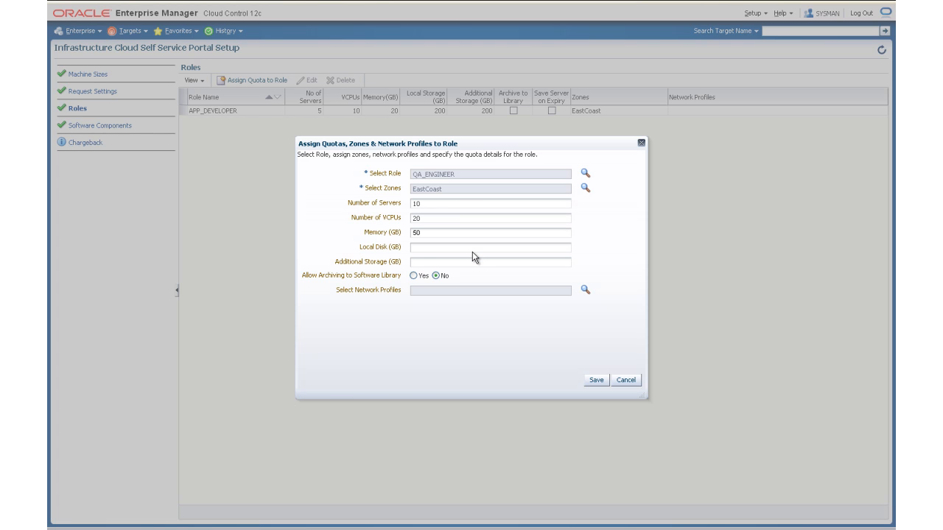
type("3000")
left_click(594, 382)
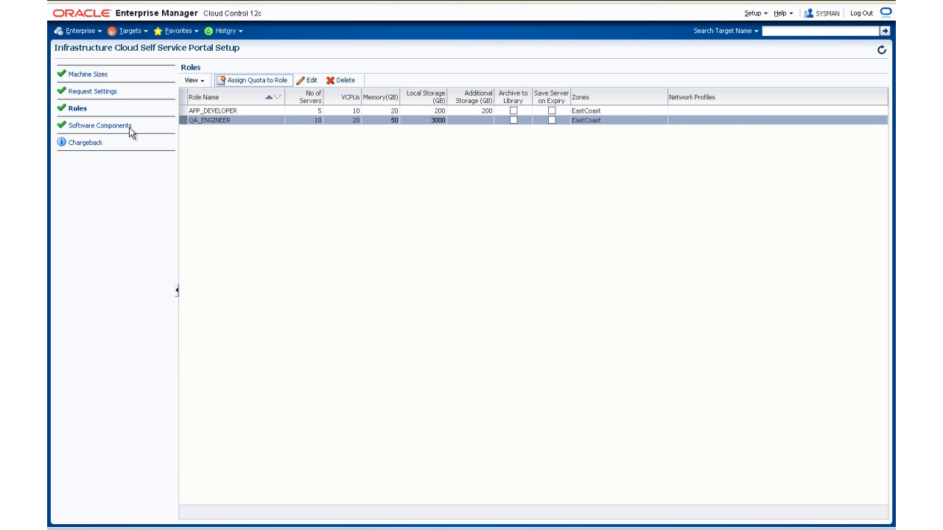
Step: Review the published software components and go to the cloud setup for Database
left_click(129, 129)
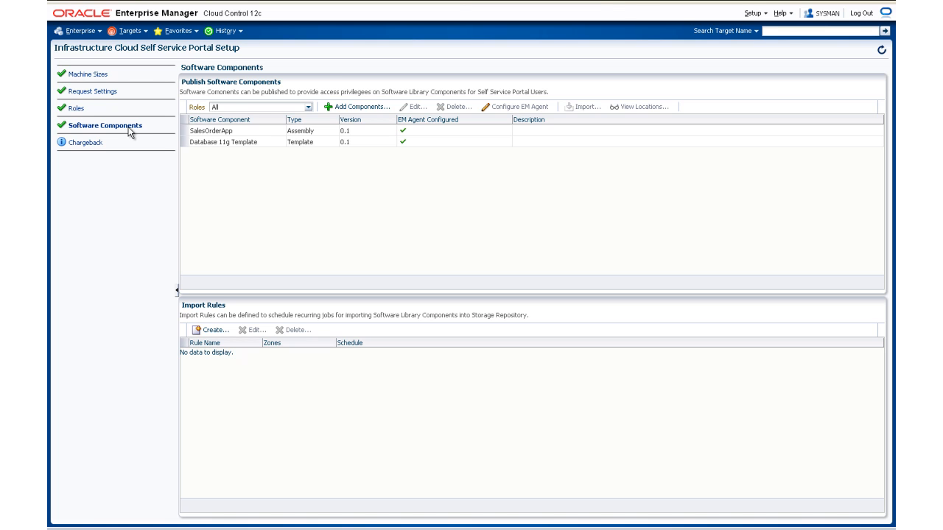
left_click(756, 14)
mouse_move(763, 148)
left_click(719, 164)
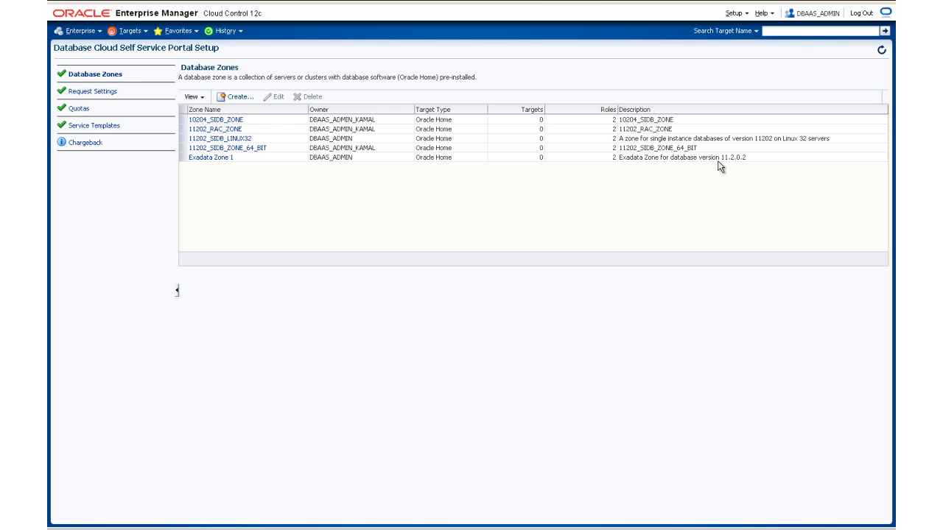
Step: Review the database cloud's request settings, quotas, service templates and chargeback overview
left_click(113, 94)
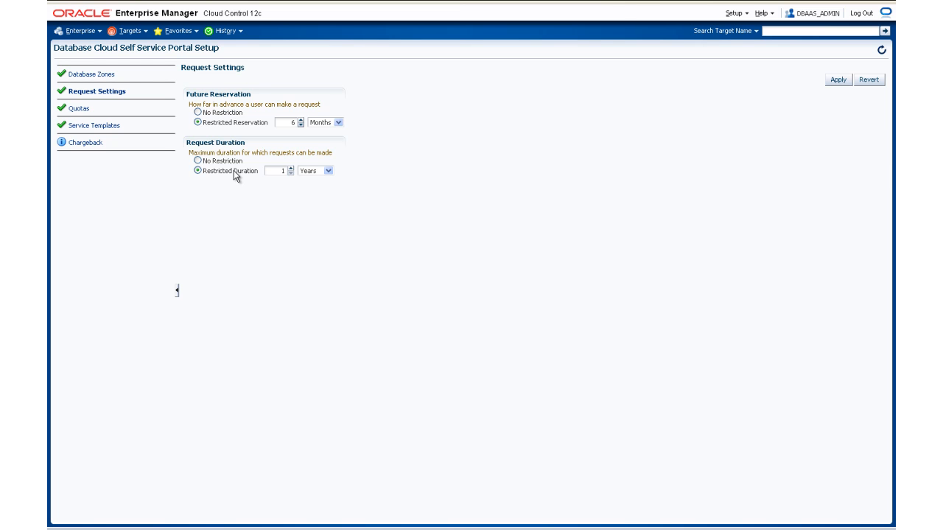
left_click(83, 110)
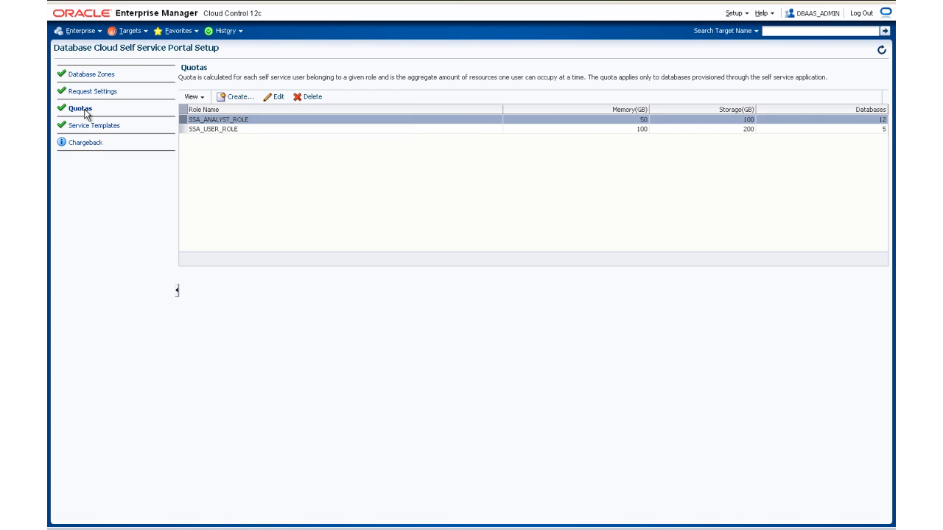
left_click(87, 126)
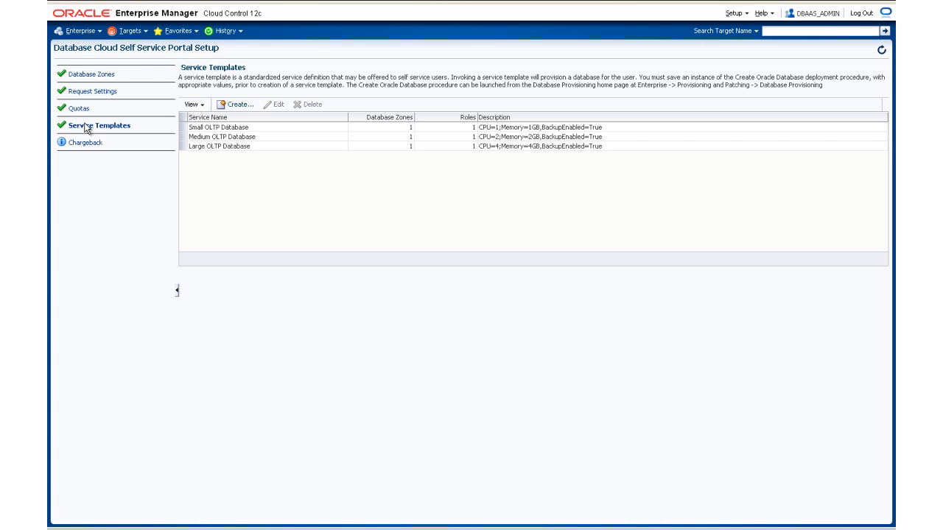
left_click(103, 145)
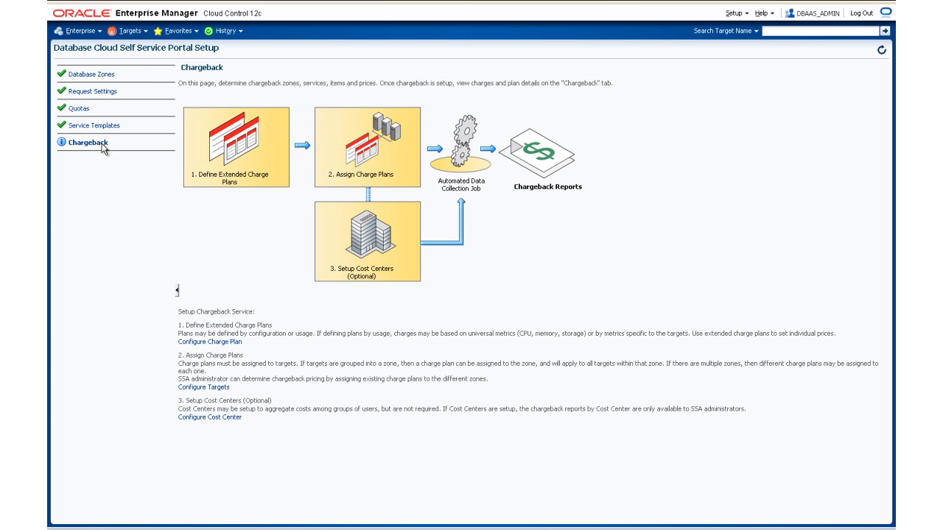
Step: Examine the universal charge plan and the extended VM Plan's charge items for the Small machine size
left_click(206, 342)
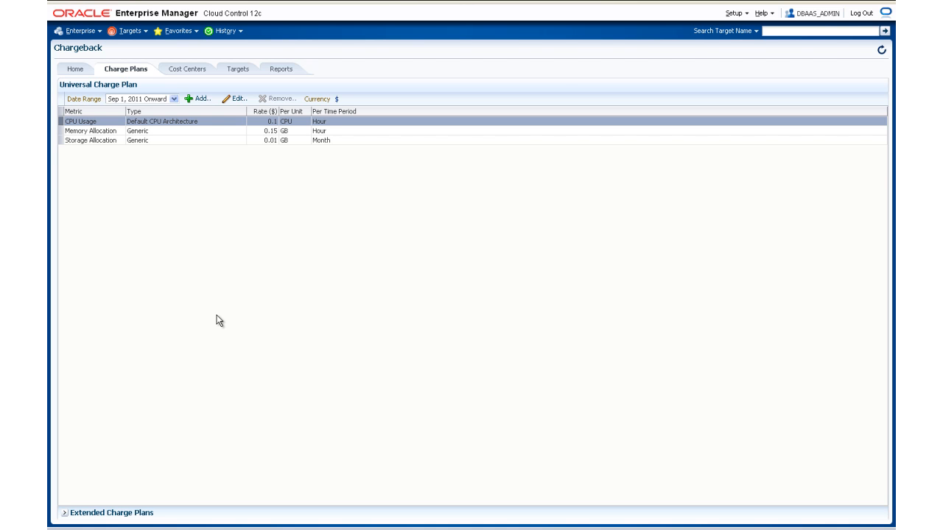
left_click(139, 515)
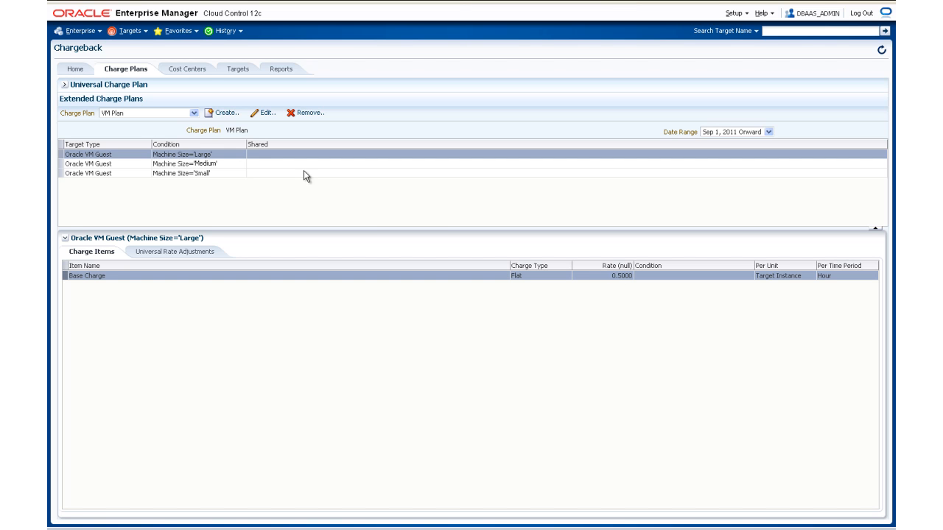
left_click(206, 173)
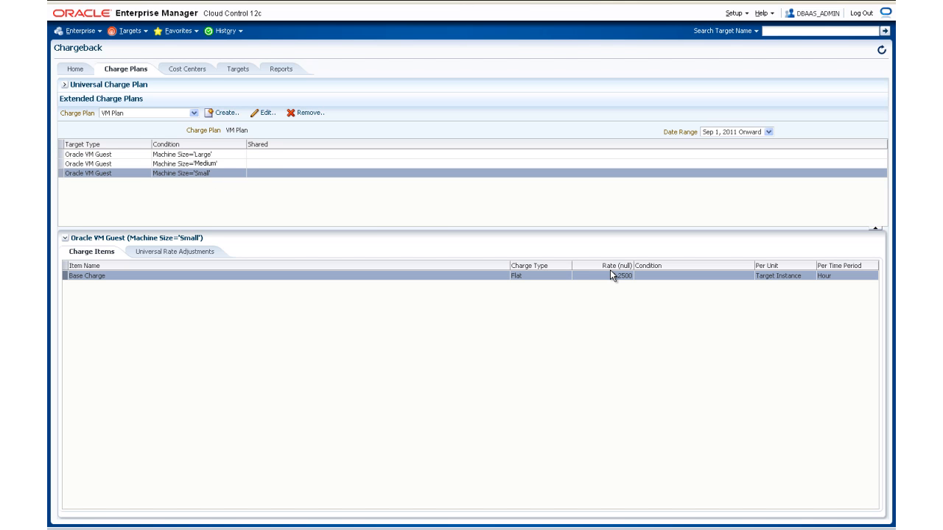
Step: Display the Database Charge Plan and view the charge plan and cost center assignments for targets
left_click(194, 113)
left_click(184, 122)
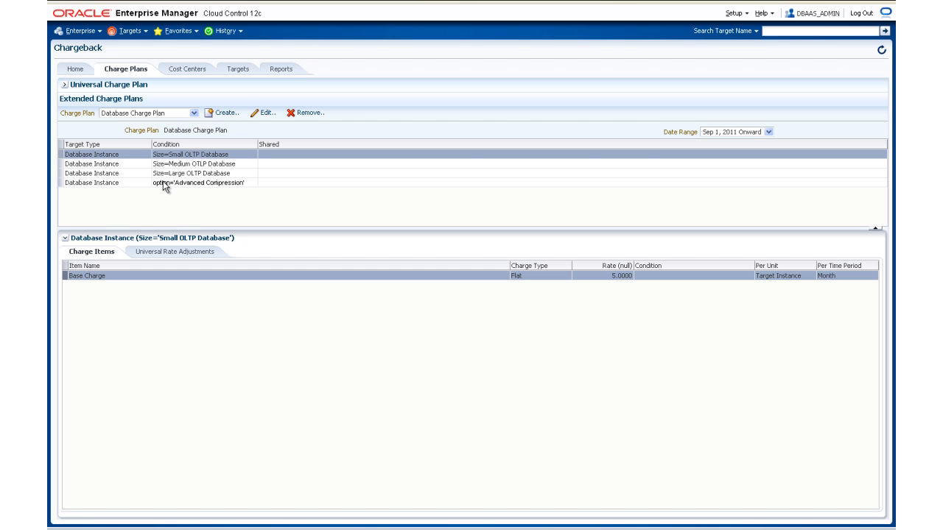
left_click(239, 70)
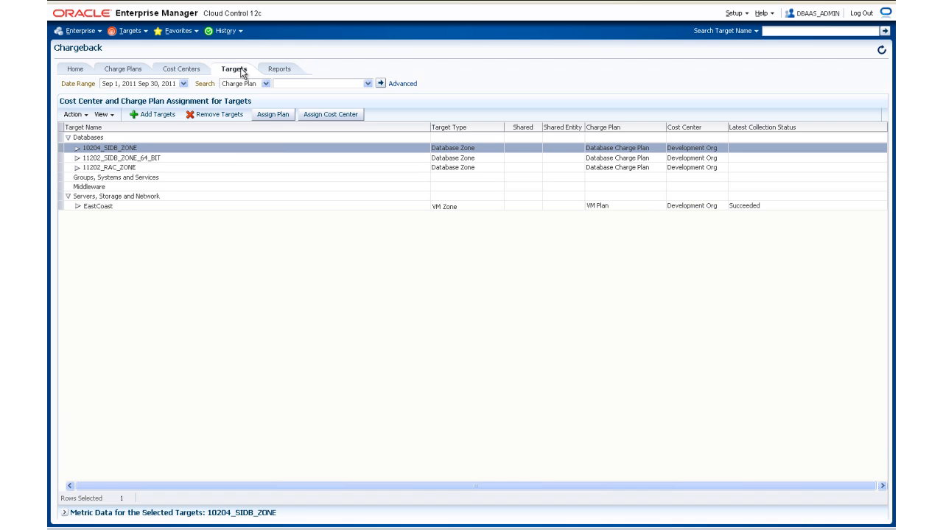